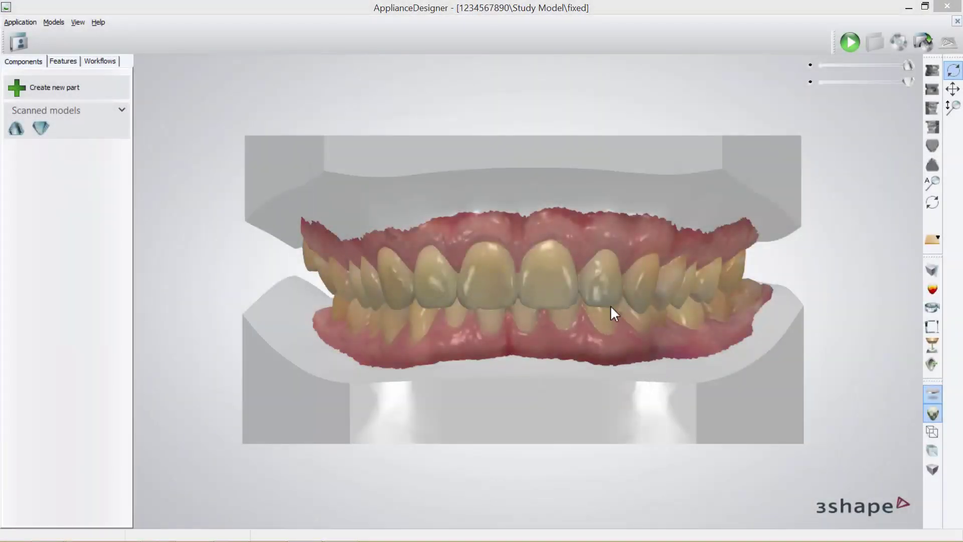
Create a bar component Max1 from the upper jaw model, colour it green, and confirm.
{"action": "left_click", "coordinate": [554, 199]}
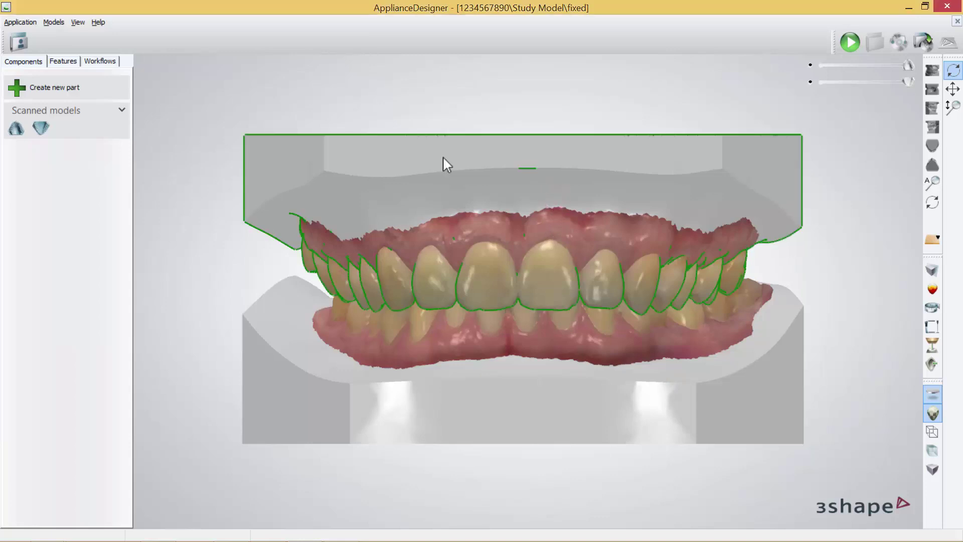
{"action": "right_click", "coordinate": [554, 189]}
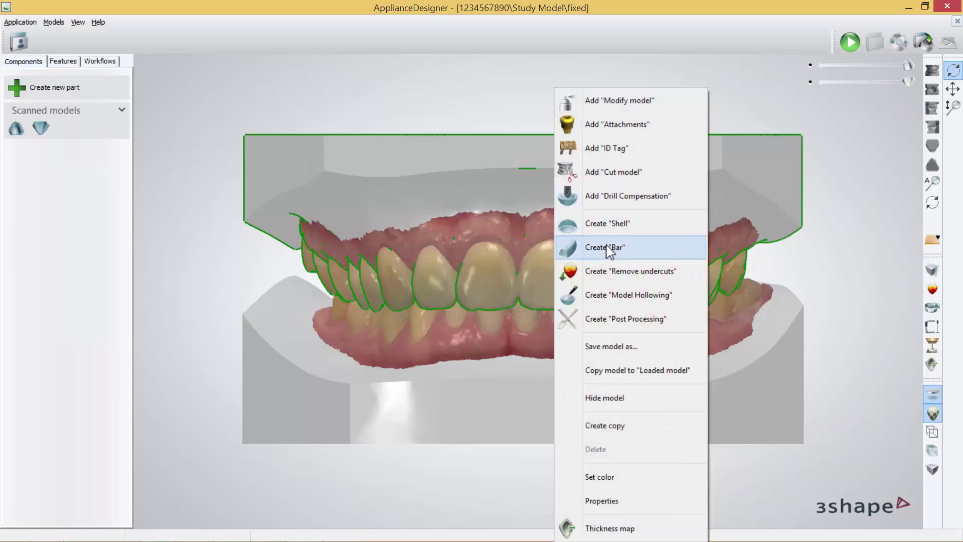
{"action": "left_click", "coordinate": [608, 247]}
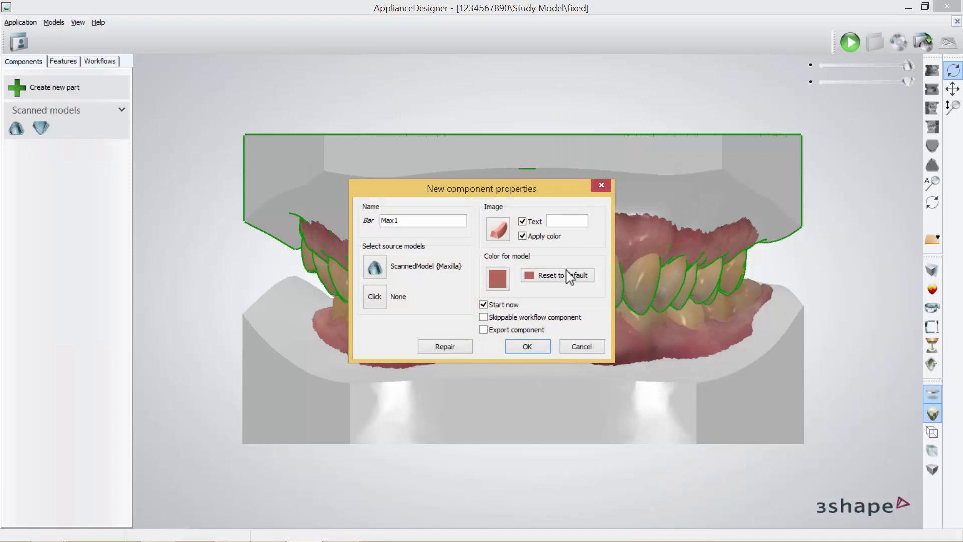
{"action": "left_click", "coordinate": [498, 279]}
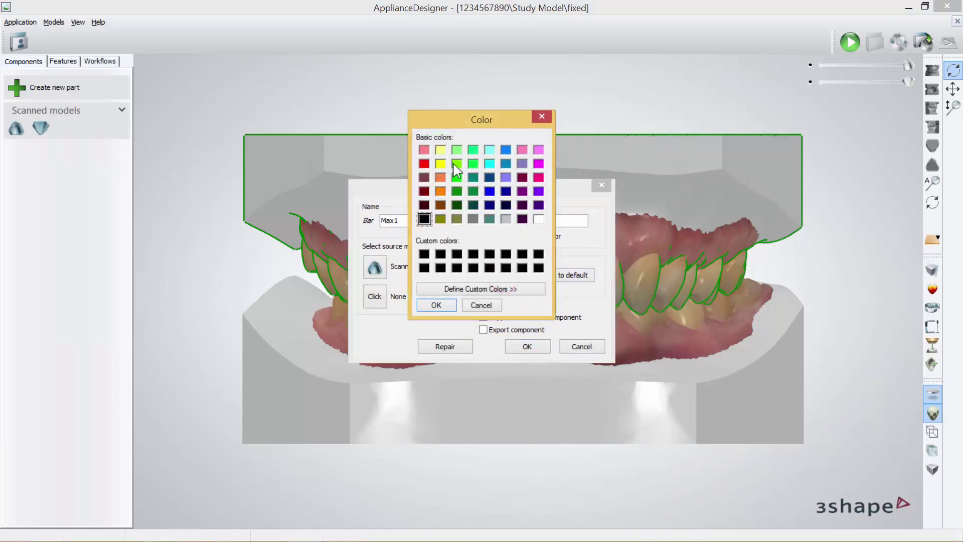
{"action": "left_click", "coordinate": [473, 163]}
{"action": "left_click", "coordinate": [436, 305]}
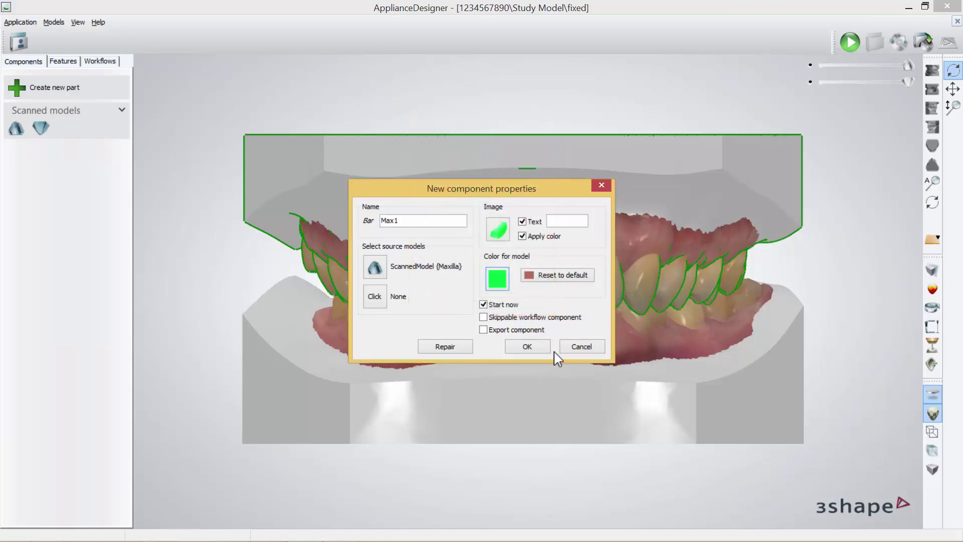
{"action": "left_click", "coordinate": [527, 347]}
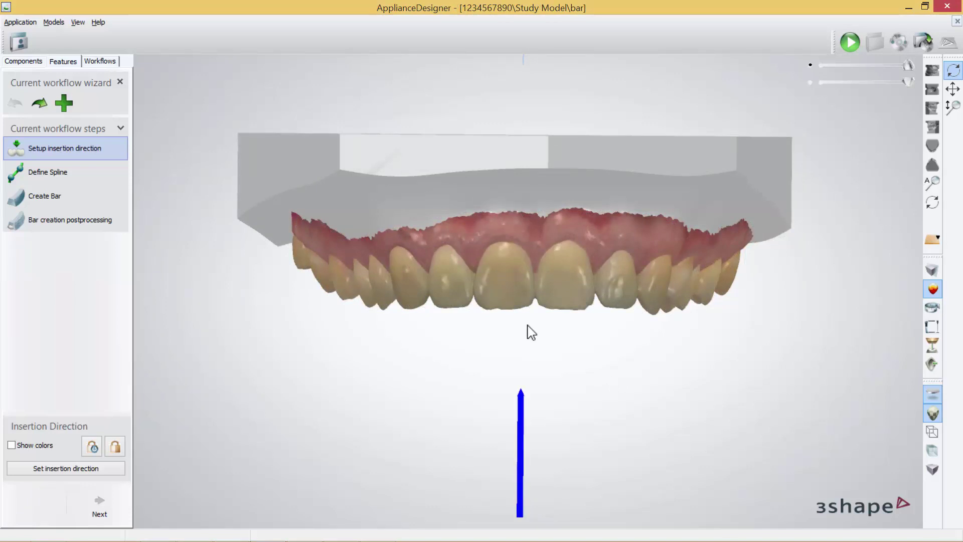
Show undercut depth colours and inspect the maxilla's undercuts from occlusal and front views.
{"action": "left_click", "coordinate": [932, 164]}
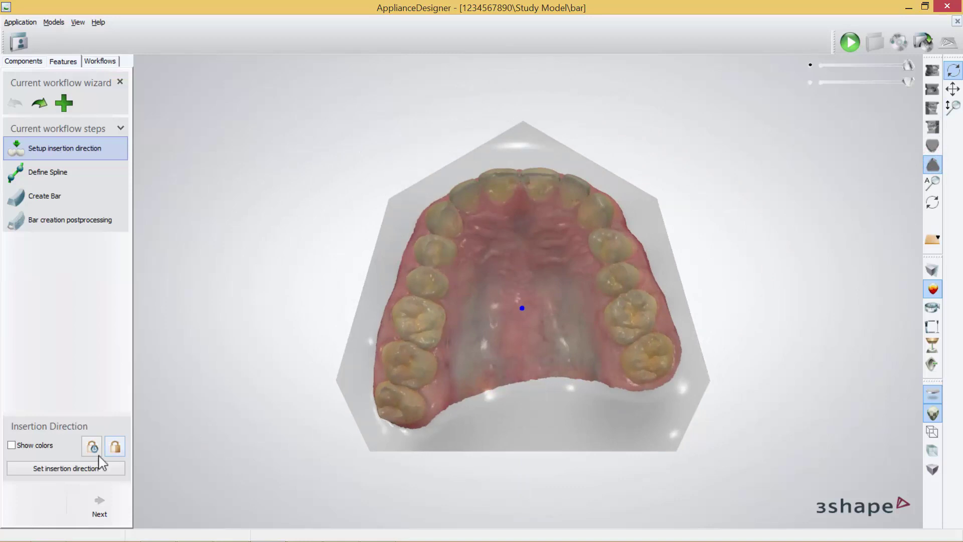
{"action": "left_click", "coordinate": [11, 446]}
{"action": "left_click", "coordinate": [11, 445]}
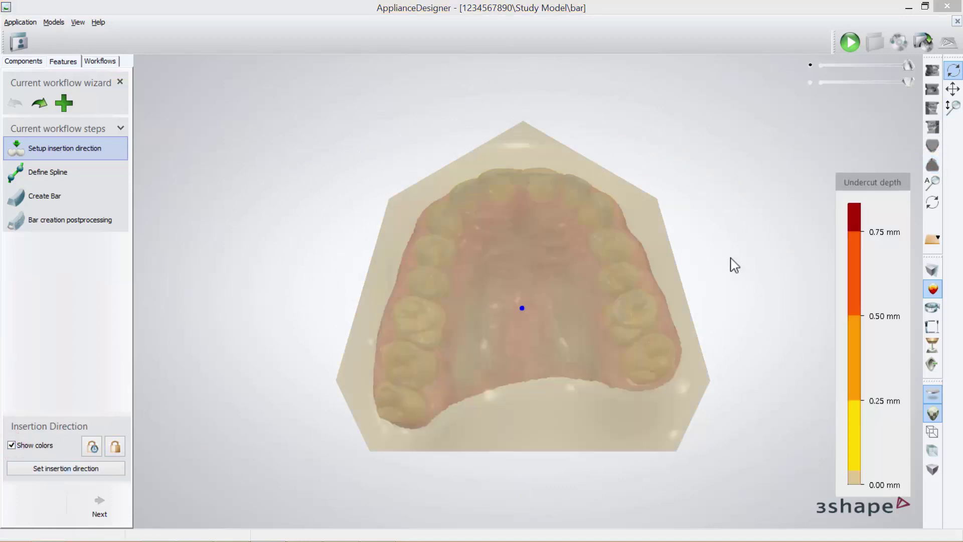
{"action": "right_click_drag", "start_coordinate": [585, 211], "coordinate": [739, 356]}
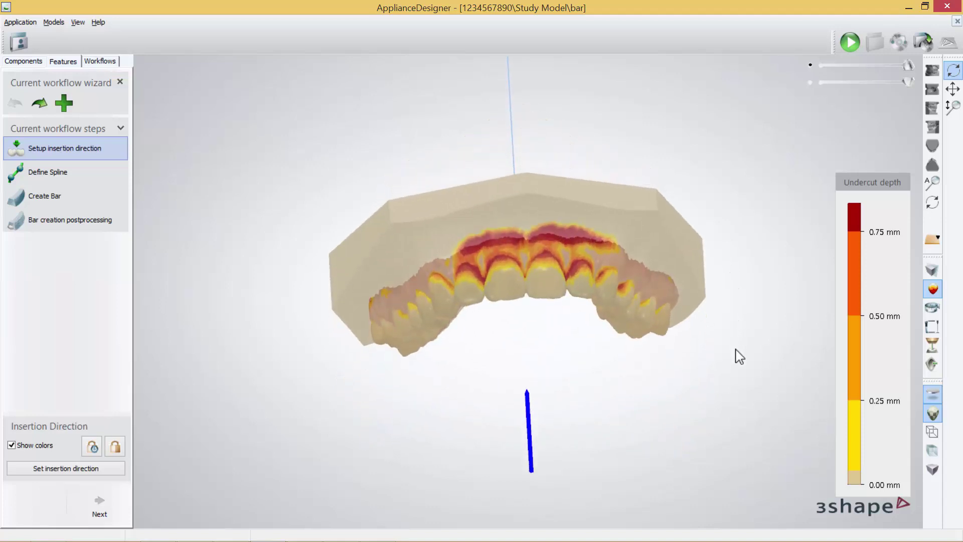
{"action": "left_click", "coordinate": [932, 165]}
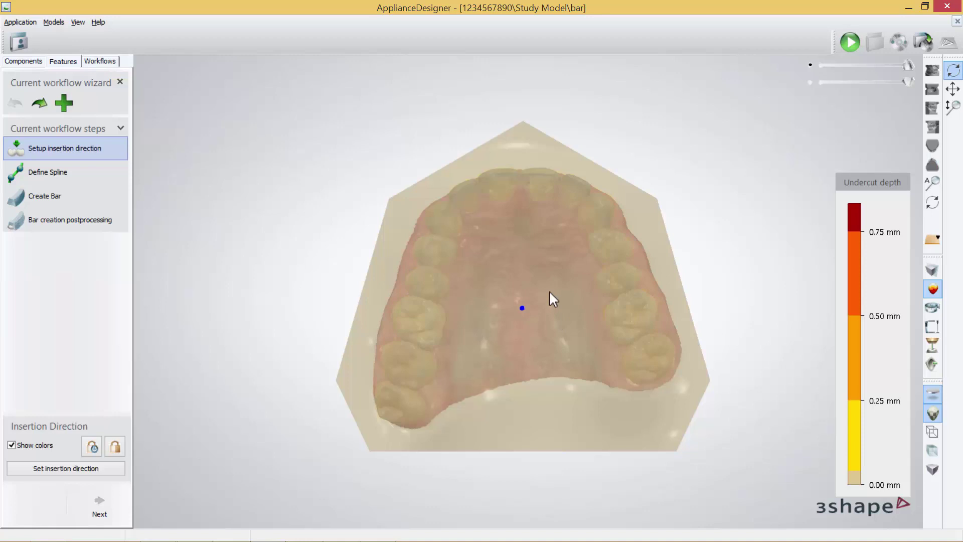
Tilt the model, set the insertion direction from the current view, and advance to Define Spline.
{"action": "right_click_drag", "start_coordinate": [543, 288], "coordinate": [544, 299]}
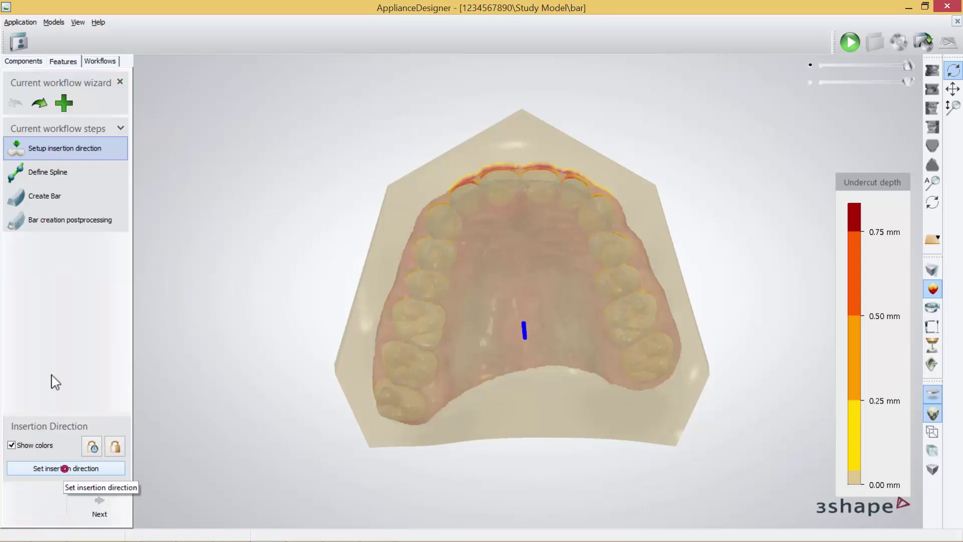
{"action": "left_click", "coordinate": [64, 468]}
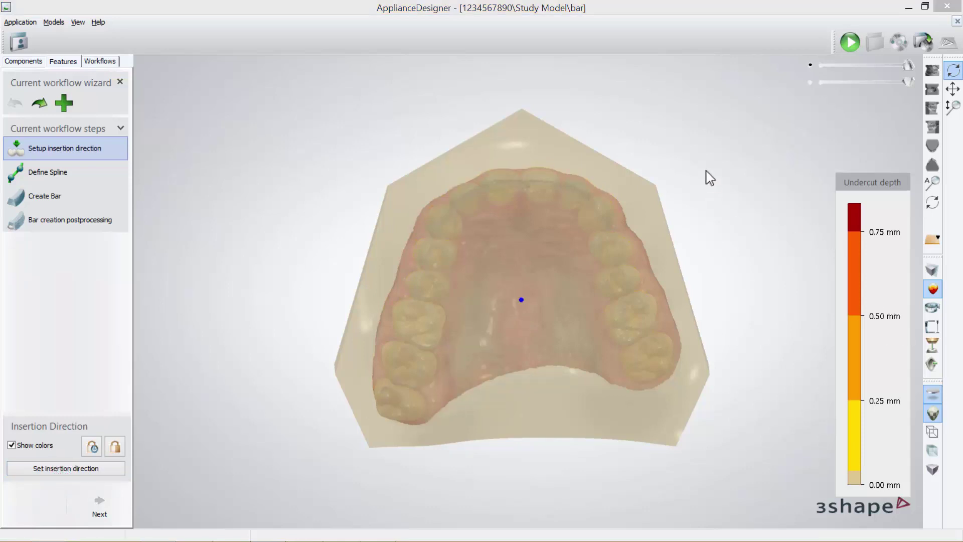
{"action": "left_click_drag", "start_coordinate": [710, 178], "coordinate": [709, 209]}
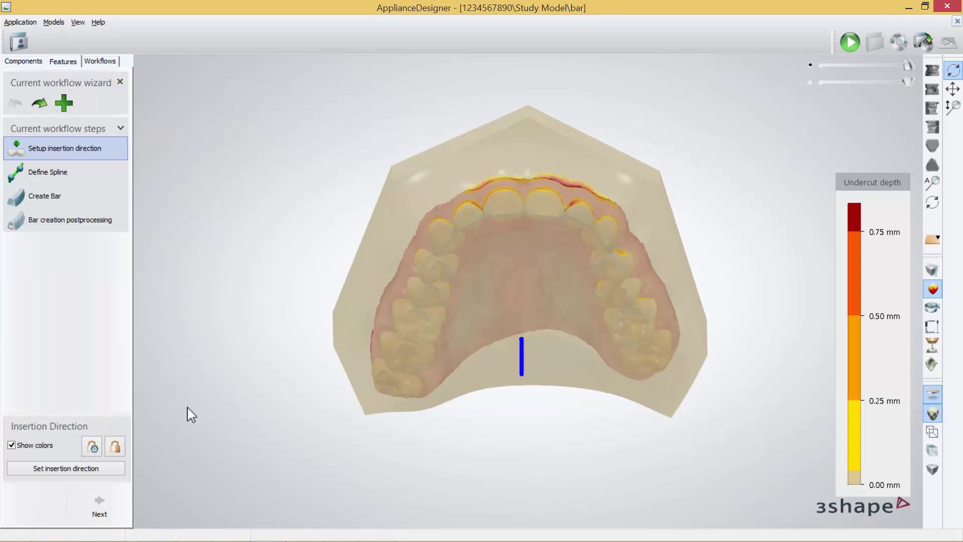
{"action": "left_click", "coordinate": [109, 499]}
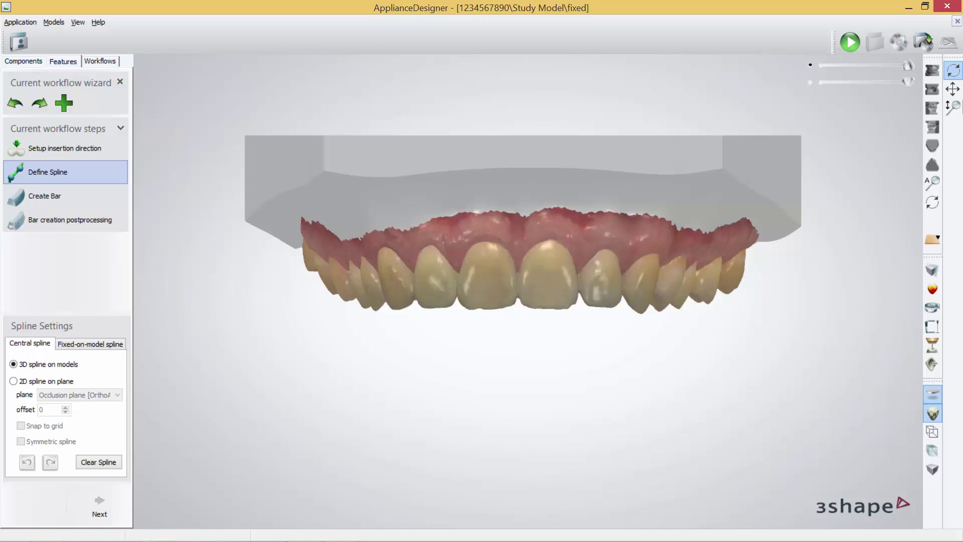
Place initial spline points along the left molars, upper-left teeth and upper-right teeth.
{"action": "left_click", "coordinate": [933, 164]}
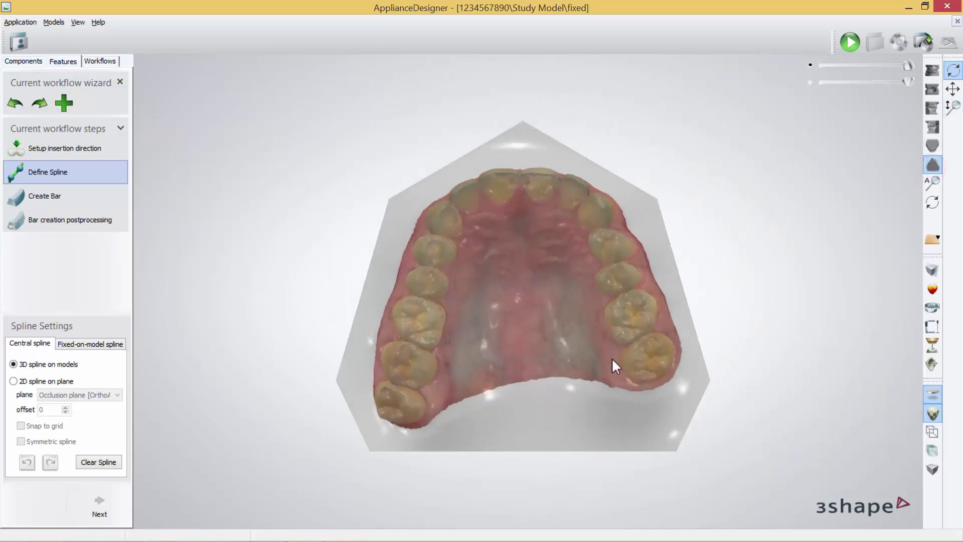
{"action": "left_click", "coordinate": [405, 364]}
{"action": "left_click", "coordinate": [411, 334]}
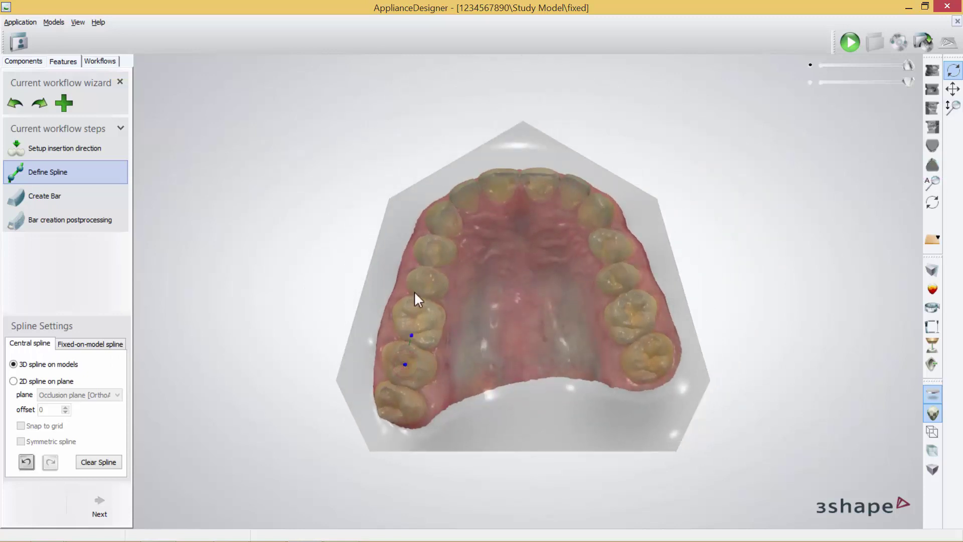
{"action": "left_click", "coordinate": [435, 244]}
{"action": "left_click", "coordinate": [452, 212]}
{"action": "left_click", "coordinate": [616, 270]}
{"action": "left_click", "coordinate": [627, 303]}
Switch to a Fixed-on-model spline and add points along the right-side teeth.
{"action": "left_click", "coordinate": [86, 345]}
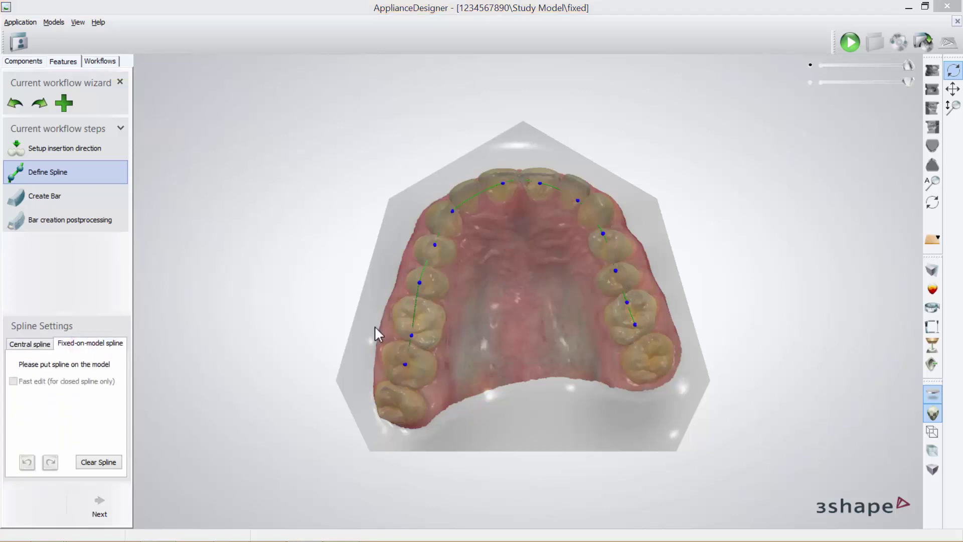
{"action": "left_click", "coordinate": [553, 230]}
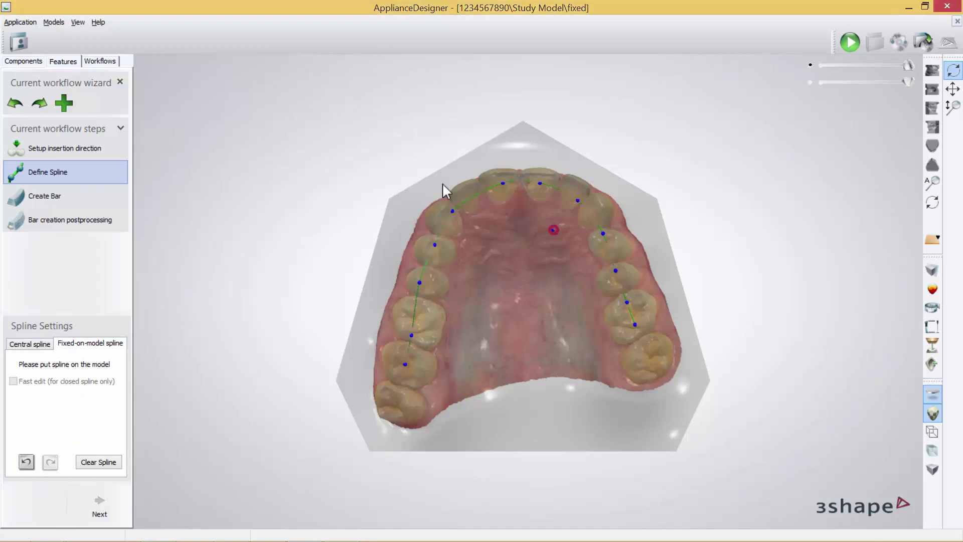
{"action": "left_click", "coordinate": [568, 254]}
{"action": "left_click", "coordinate": [594, 308]}
{"action": "mouse_move", "coordinate": [661, 327]}
{"action": "right_mouse_down"}
{"action": "mouse_move", "coordinate": [642, 347]}
{"action": "mouse_move", "coordinate": [673, 315]}
{"action": "right_mouse_up"}
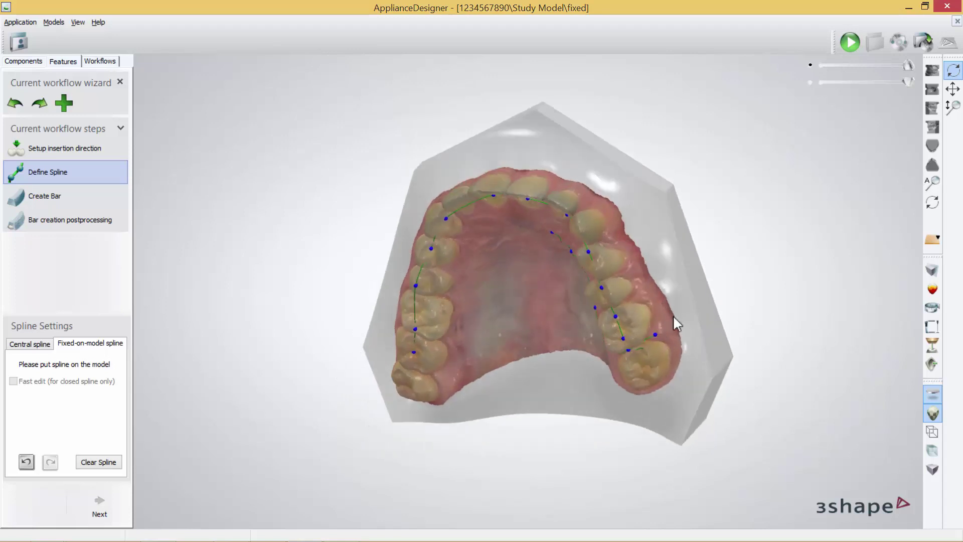
{"action": "left_click", "coordinate": [628, 261]}
{"action": "left_click", "coordinate": [605, 210]}
Add spline points on the palate-side gum to close the inner gap of the loop.
{"action": "mouse_move", "coordinate": [560, 187]}
{"action": "right_mouse_down"}
{"action": "mouse_move", "coordinate": [585, 242]}
{"action": "mouse_move", "coordinate": [564, 204]}
{"action": "right_mouse_up"}
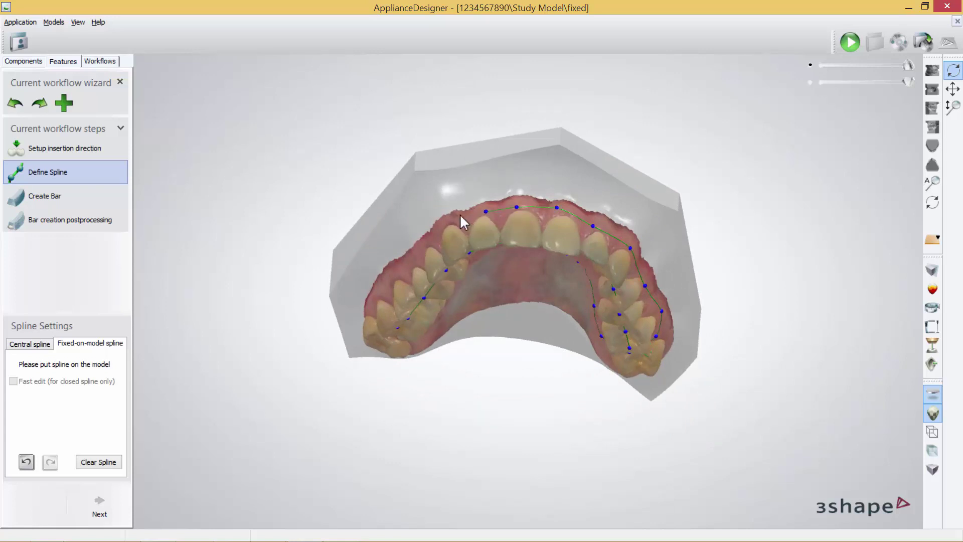
{"action": "right_click_drag", "start_coordinate": [441, 230], "coordinate": [502, 219]}
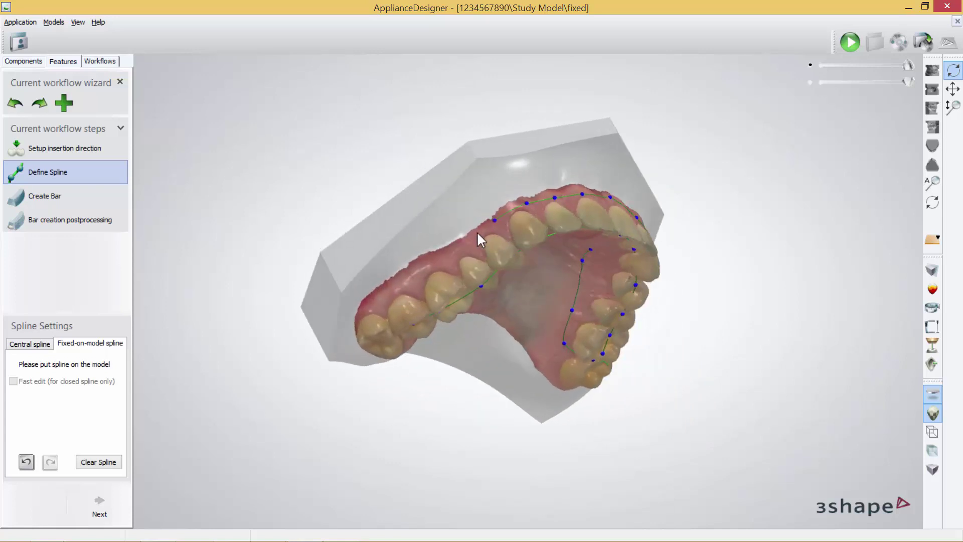
{"action": "left_click", "coordinate": [457, 249]}
{"action": "left_click", "coordinate": [428, 268]}
{"action": "right_click_drag", "start_coordinate": [346, 247], "coordinate": [382, 262]}
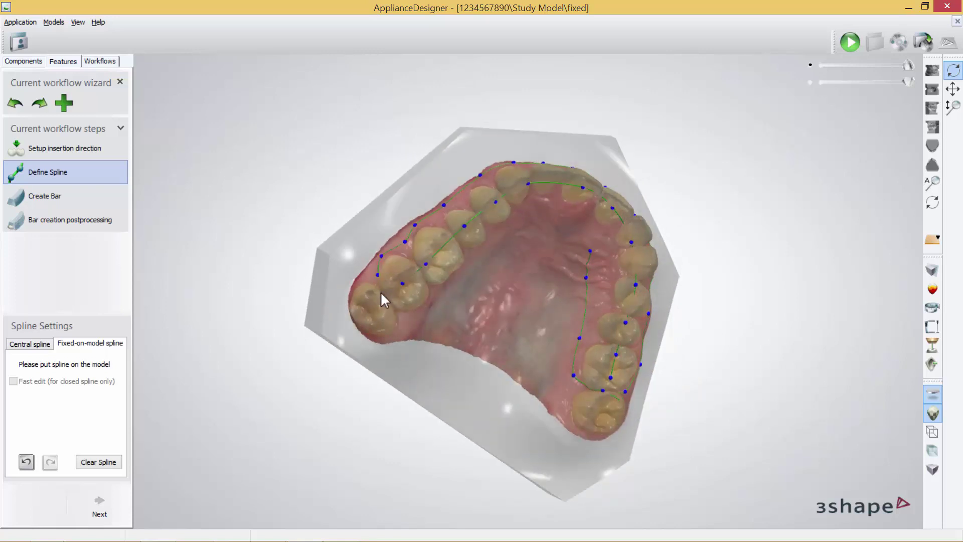
{"action": "right_click_drag", "start_coordinate": [416, 321], "coordinate": [458, 298]}
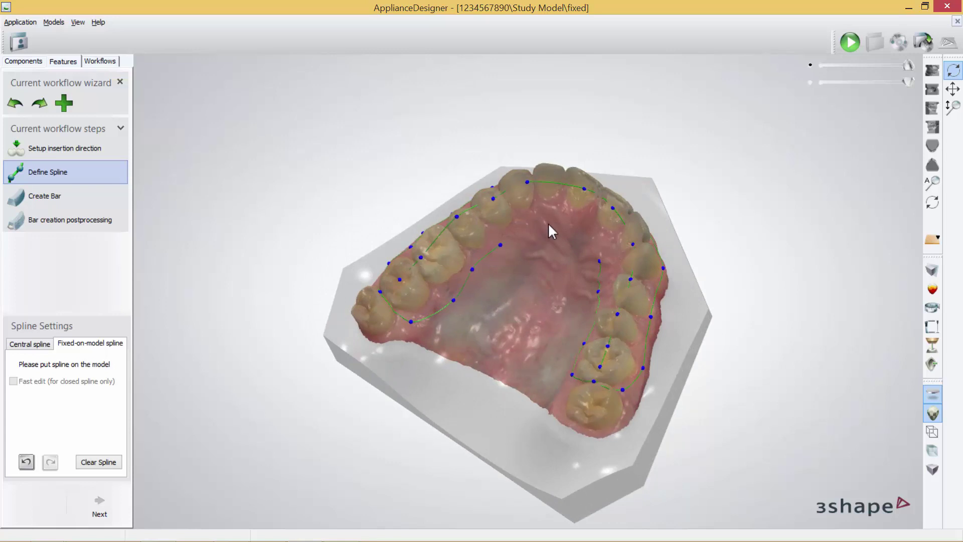
{"action": "mouse_move", "coordinate": [587, 247]}
{"action": "right_mouse_down"}
{"action": "mouse_move", "coordinate": [609, 262]}
{"action": "mouse_move", "coordinate": [600, 259]}
{"action": "mouse_move", "coordinate": [533, 338]}
{"action": "mouse_move", "coordinate": [576, 254]}
{"action": "right_mouse_up"}
{"action": "left_click", "coordinate": [590, 254]}
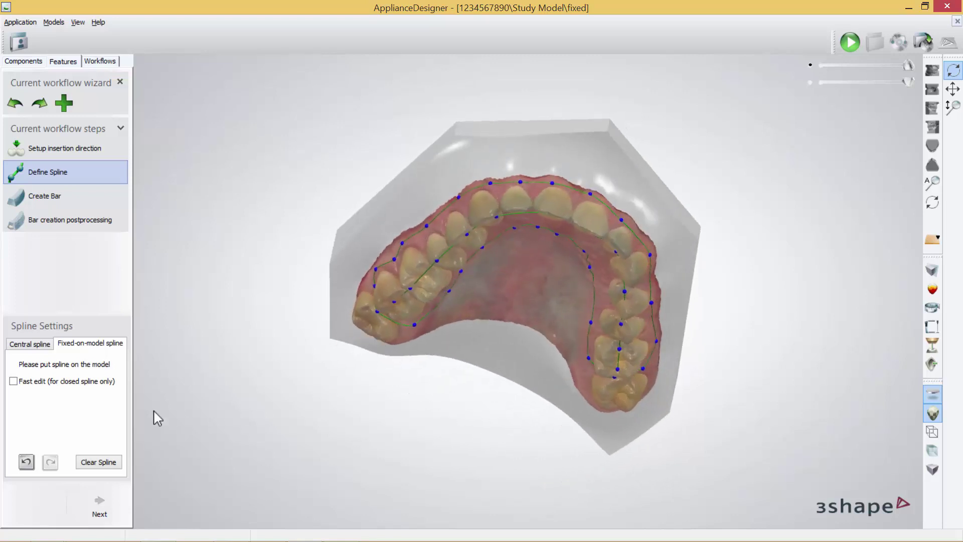
In Create Bar, enable Use fixed-on-model spline and pull a front point down over the teeth.
{"action": "left_click", "coordinate": [112, 513]}
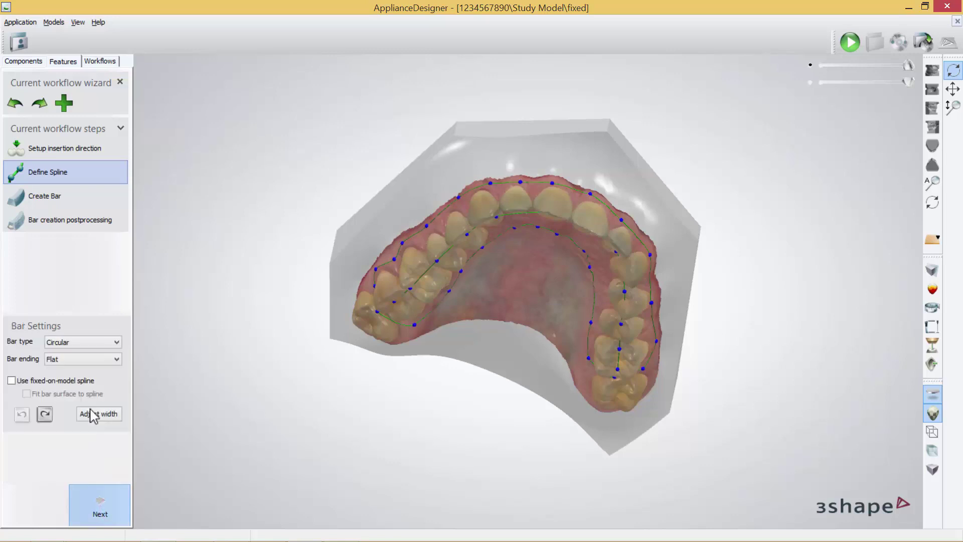
{"action": "right_click_drag", "start_coordinate": [539, 299], "coordinate": [453, 381]}
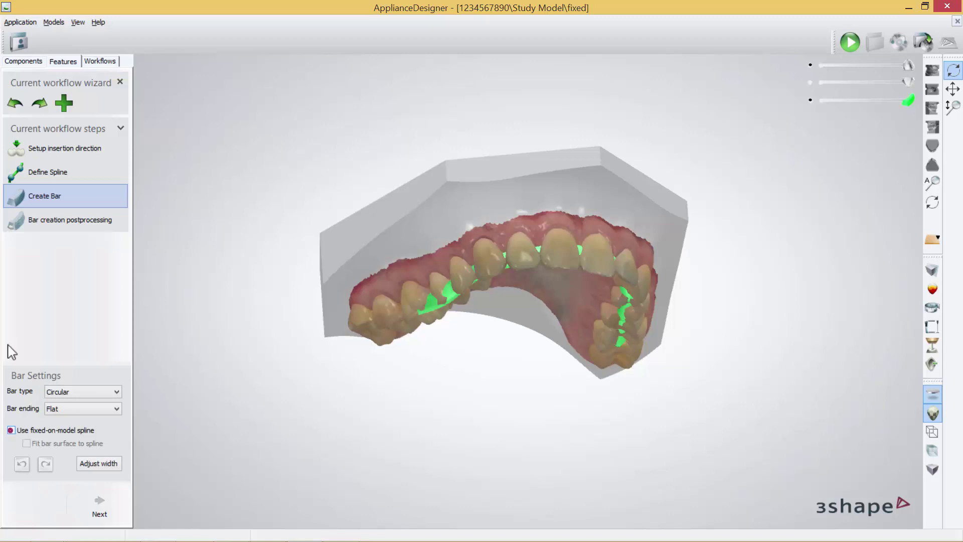
{"action": "left_click", "coordinate": [11, 430]}
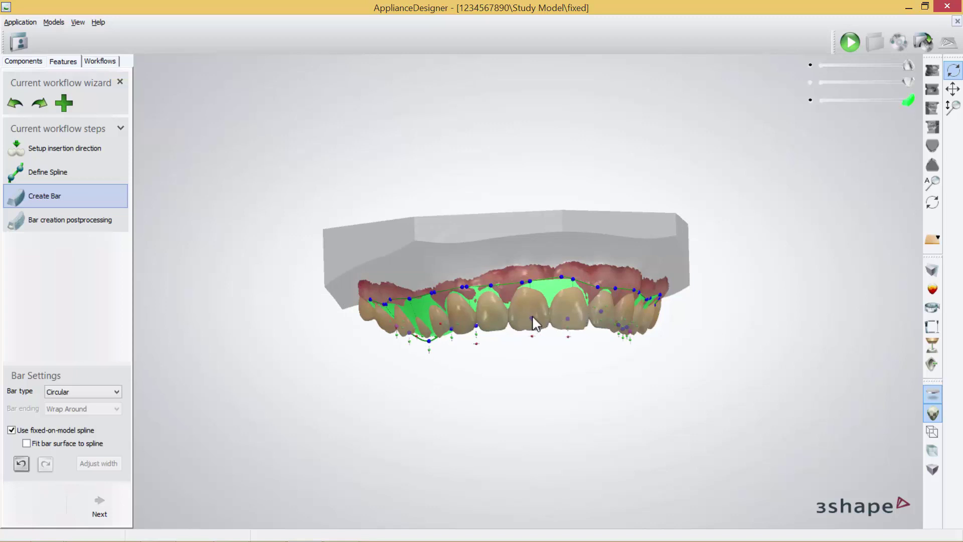
{"action": "left_click_drag", "start_coordinate": [531, 320], "coordinate": [530, 338]}
{"action": "right_click_drag", "start_coordinate": [560, 381], "coordinate": [486, 322]}
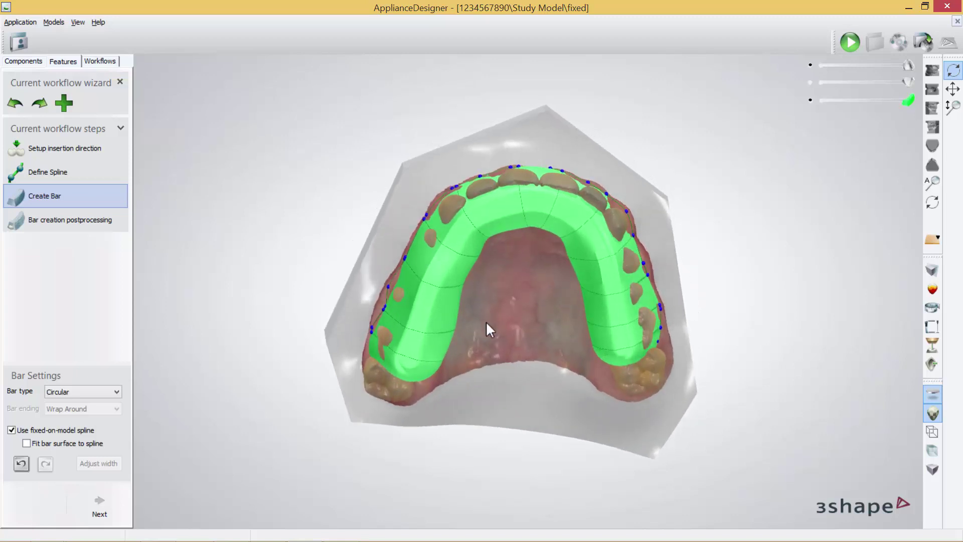
Set the bar type to SPLINT ROUNDED.
{"action": "left_click", "coordinate": [60, 397]}
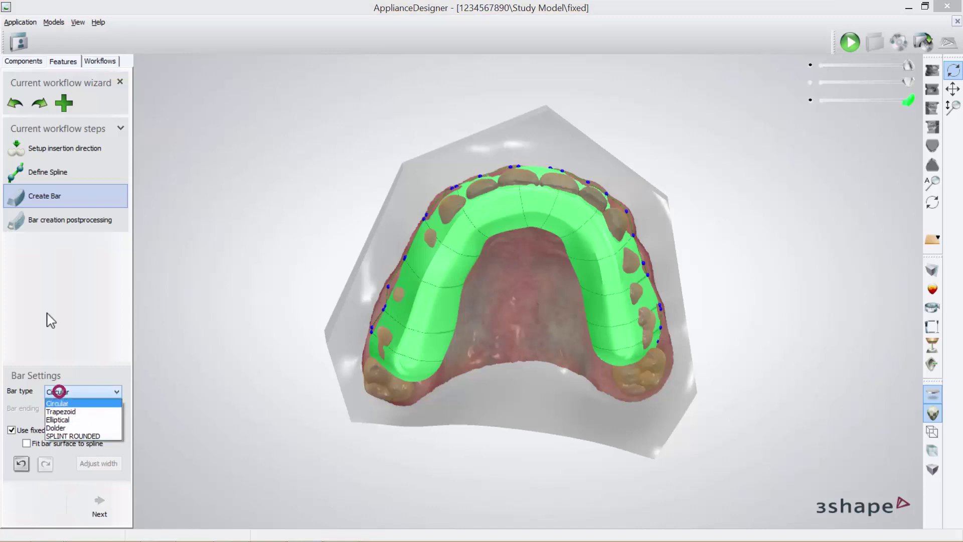
{"action": "left_click", "coordinate": [78, 435]}
{"action": "right_click_drag", "start_coordinate": [503, 330], "coordinate": [510, 414]}
Move all lower spline points to a common plane and nudge one point to reshape the bar.
{"action": "mouse_move", "coordinate": [526, 374]}
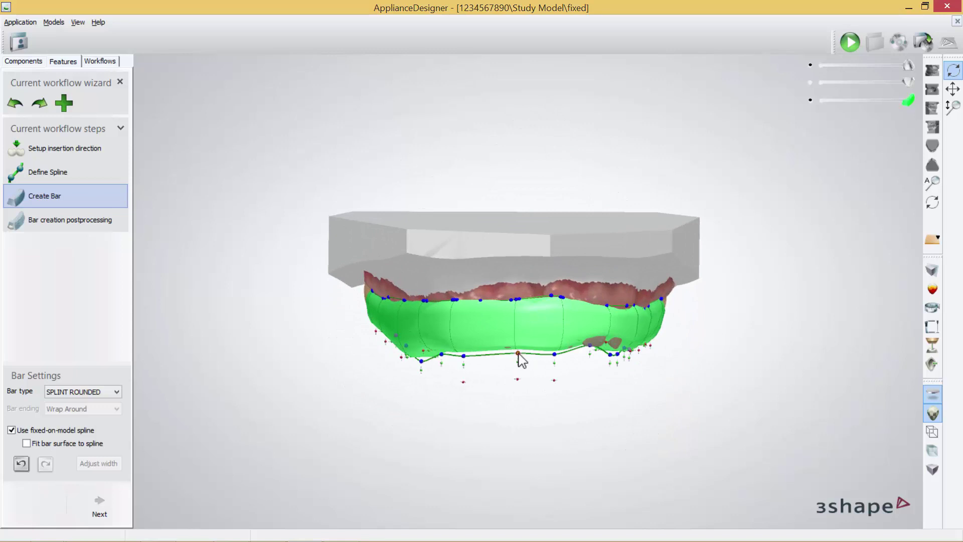
{"action": "right_click", "coordinate": [518, 354]}
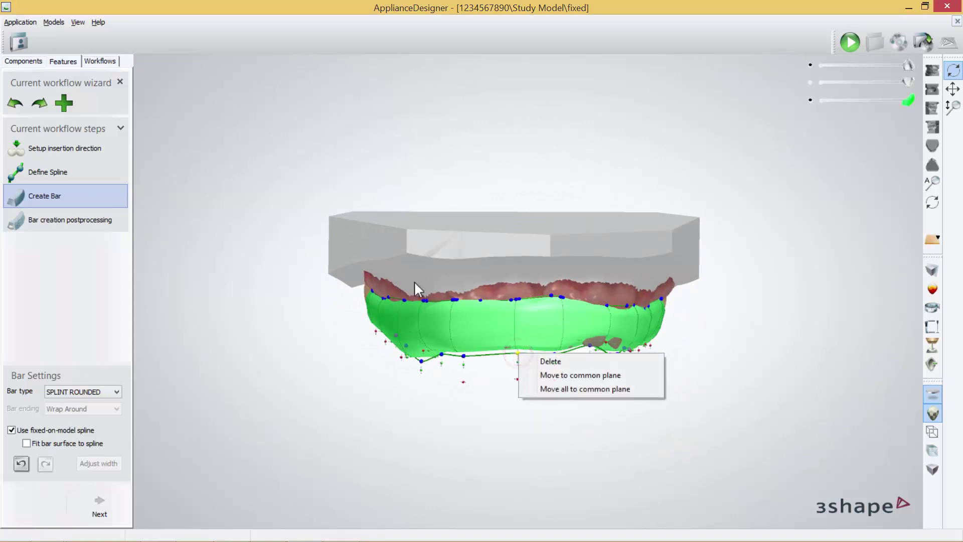
{"action": "left_click", "coordinate": [553, 390]}
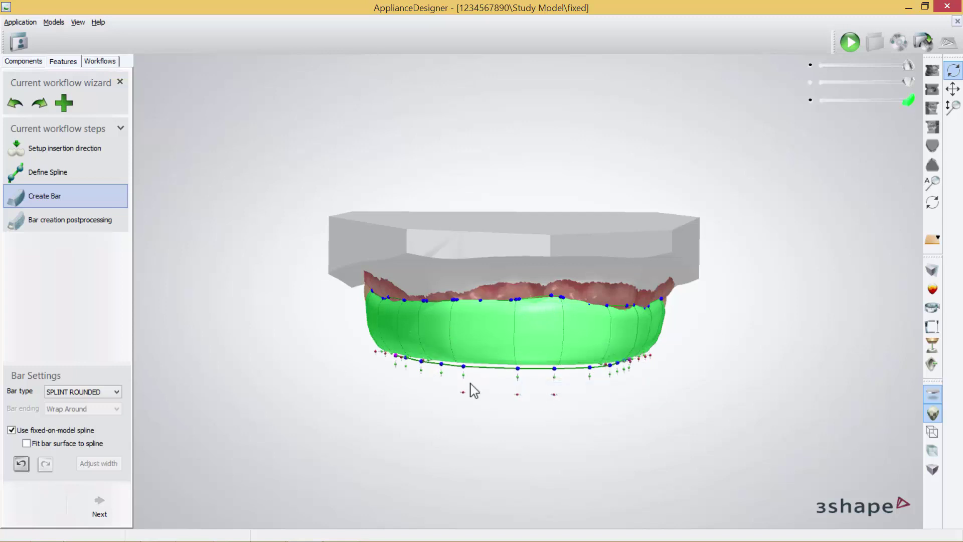
{"action": "right_click_drag", "start_coordinate": [435, 384], "coordinate": [528, 263]}
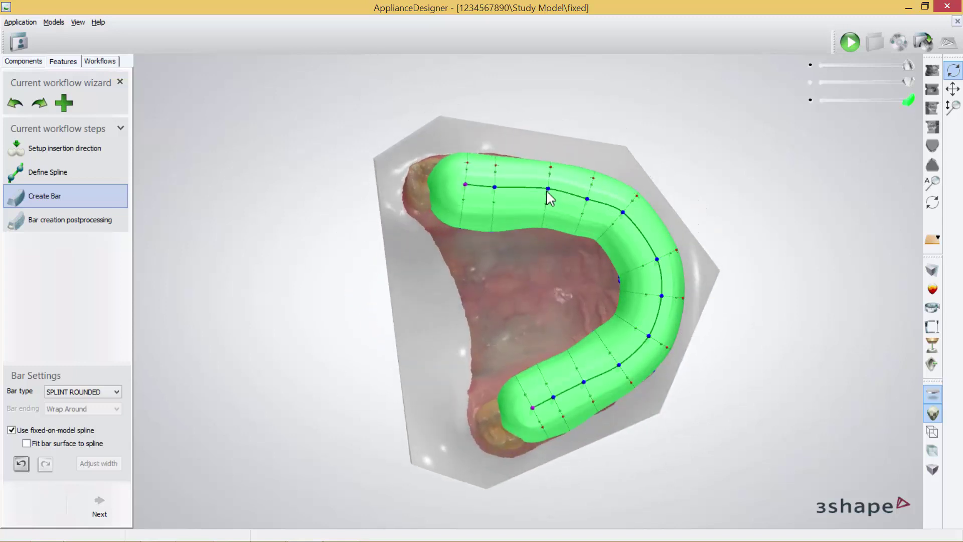
{"action": "left_click_drag", "start_coordinate": [549, 192], "coordinate": [544, 194]}
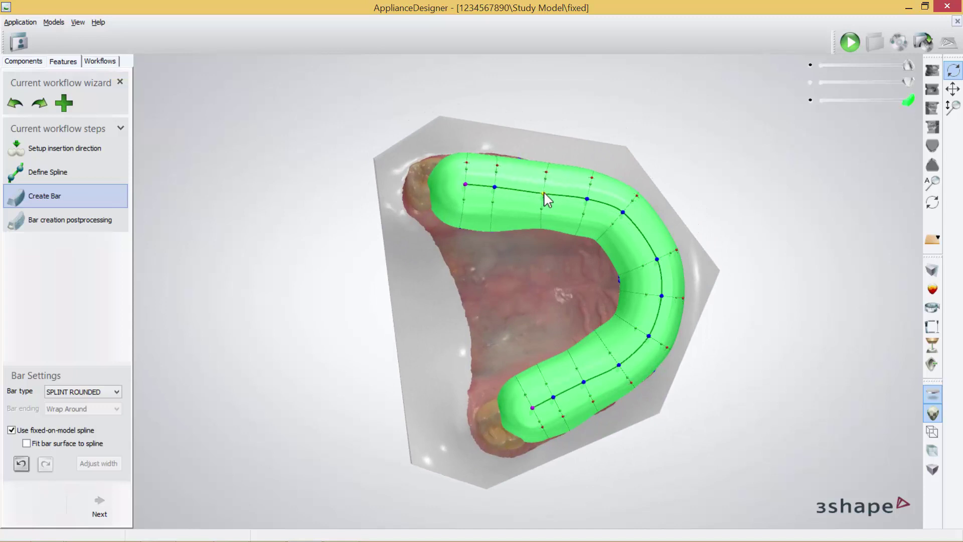
{"action": "right_click_drag", "start_coordinate": [552, 254], "coordinate": [397, 304]}
{"action": "right_click_drag", "start_coordinate": [625, 437], "coordinate": [617, 359]}
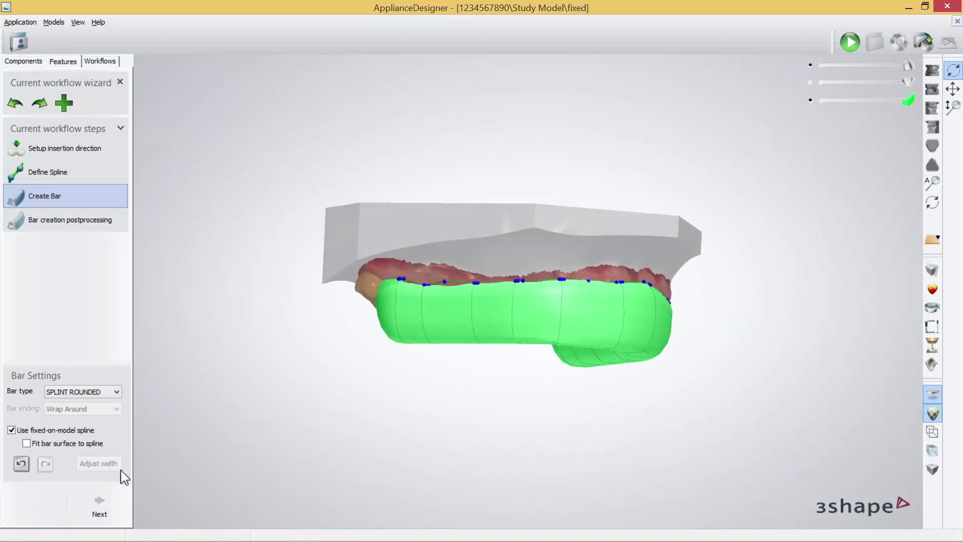
In postprocessing, rotate and shift the bar slightly, keep Do not modify, and finish.
{"action": "left_click", "coordinate": [99, 504]}
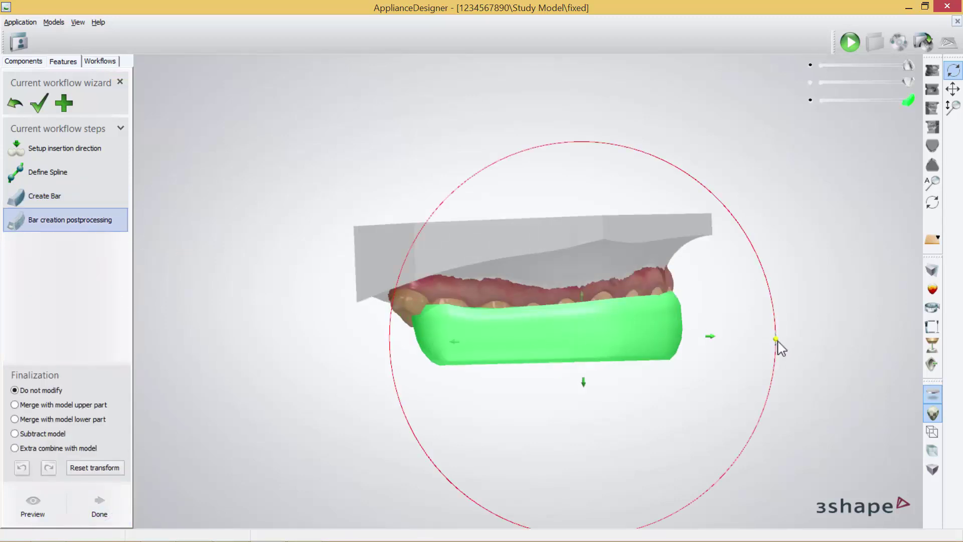
{"action": "mouse_move", "coordinate": [776, 339]}
{"action": "left_mouse_down"}
{"action": "mouse_move", "coordinate": [775, 360]}
{"action": "mouse_move", "coordinate": [776, 346]}
{"action": "left_mouse_up"}
{"action": "left_click_drag", "start_coordinate": [715, 343], "coordinate": [725, 344]}
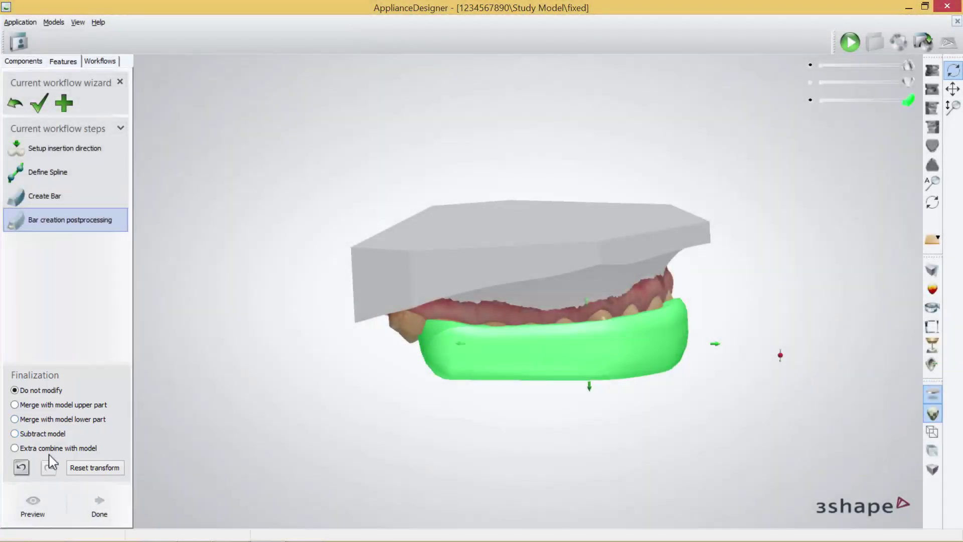
{"action": "right_click_drag", "start_coordinate": [572, 359], "coordinate": [553, 354]}
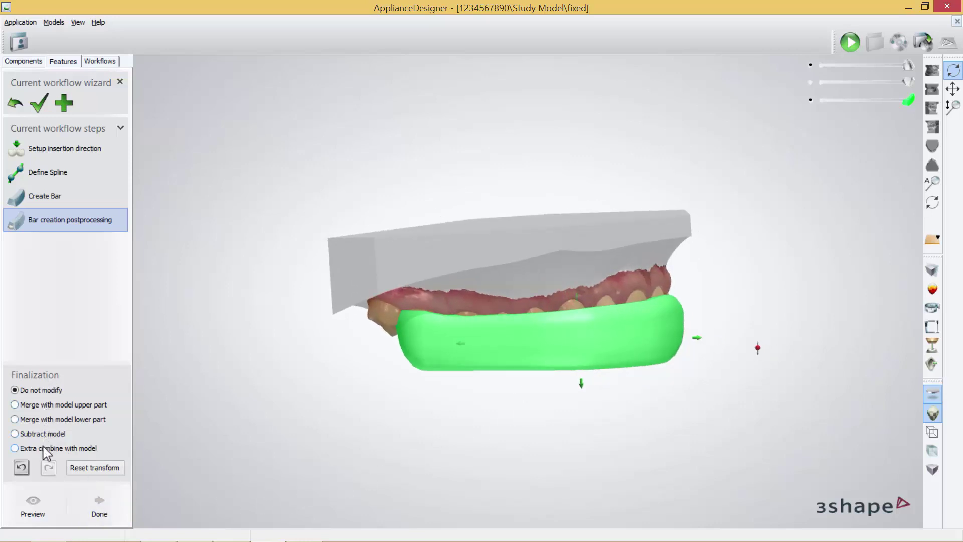
{"action": "left_click", "coordinate": [120, 511]}
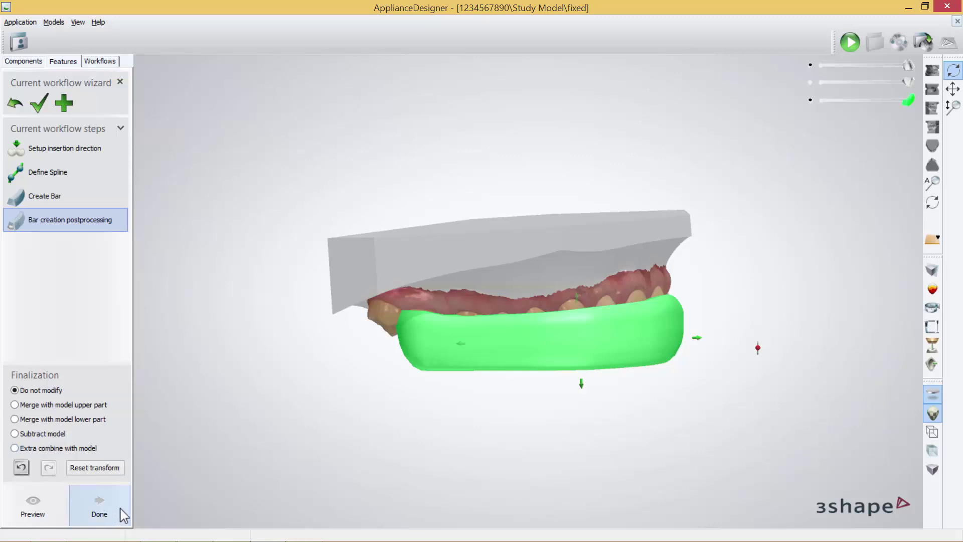